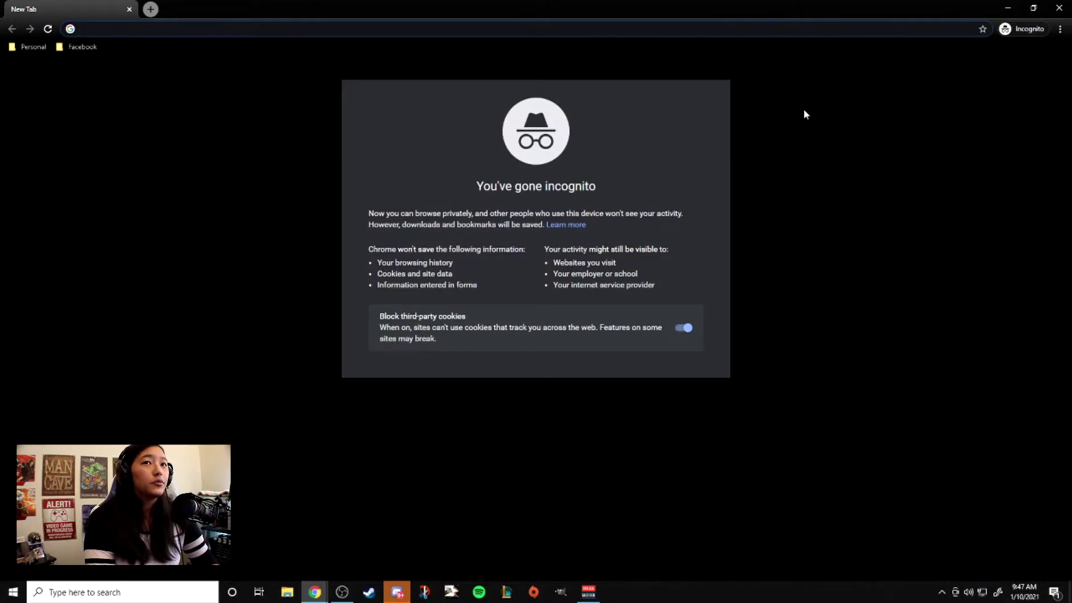
# Step: Search the web for "unreal engine" and open the download page on the official Unreal Engine website
pyautogui.write('unreal')
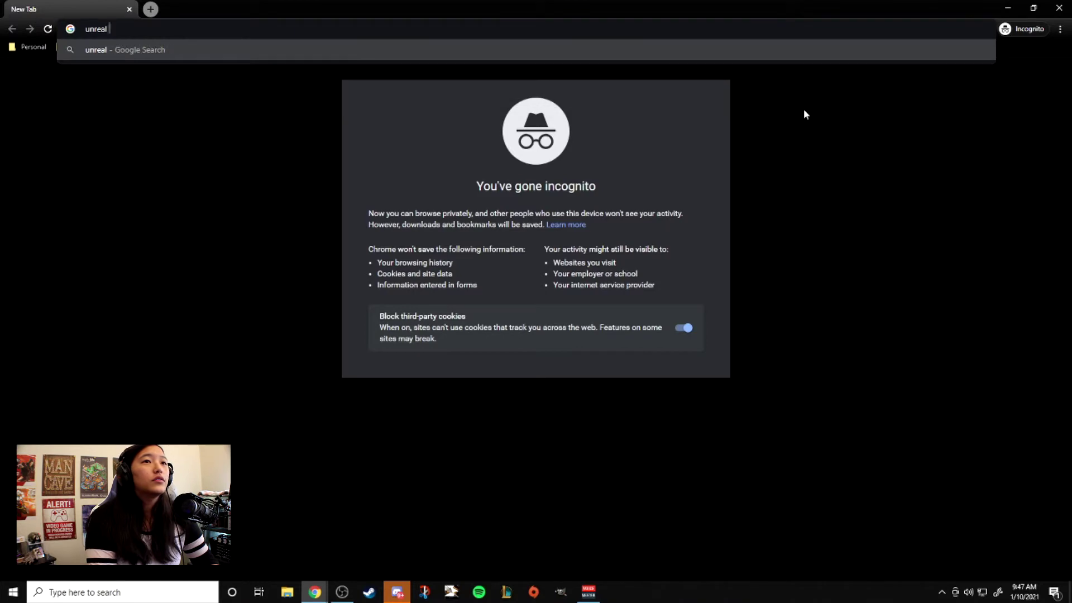
pyautogui.write(' engine')
pyautogui.press('Return')
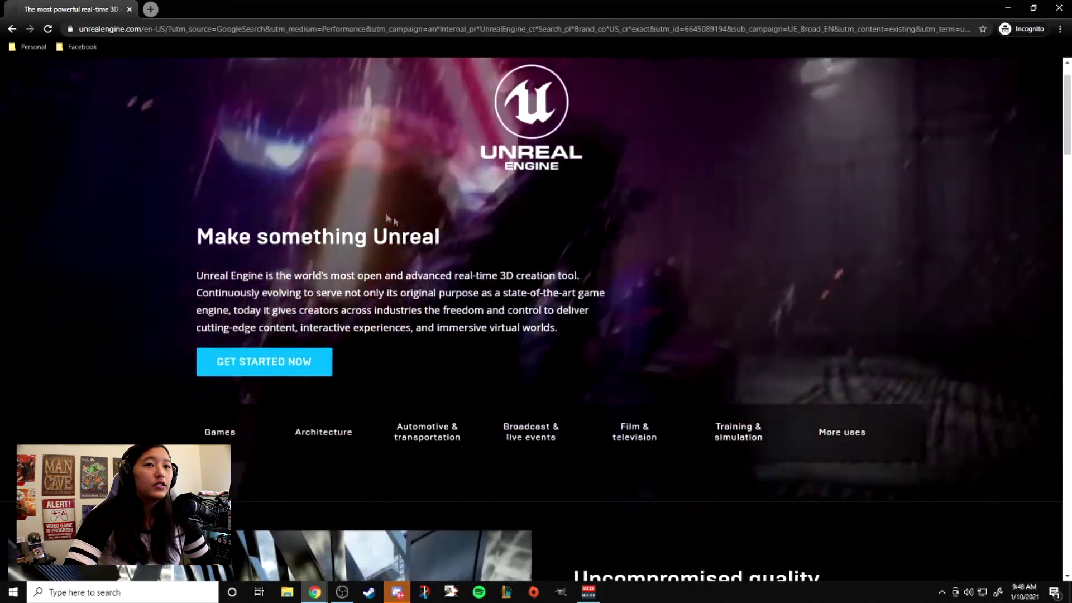
pyautogui.scroll(1, 584, 212)
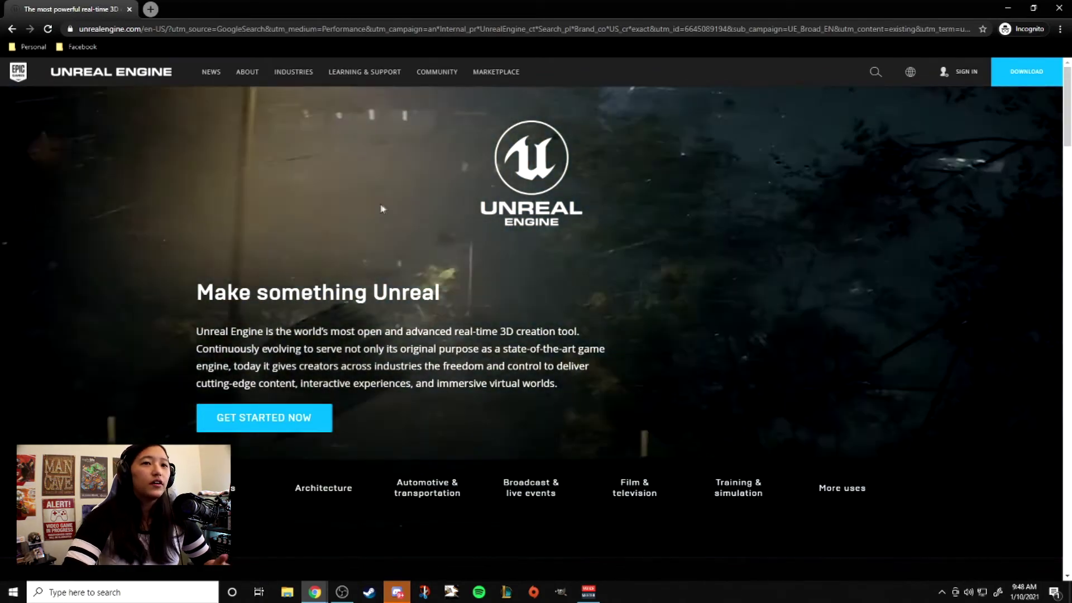
pyautogui.scroll(-1, 918, 139)
pyautogui.scroll(1, 918, 140)
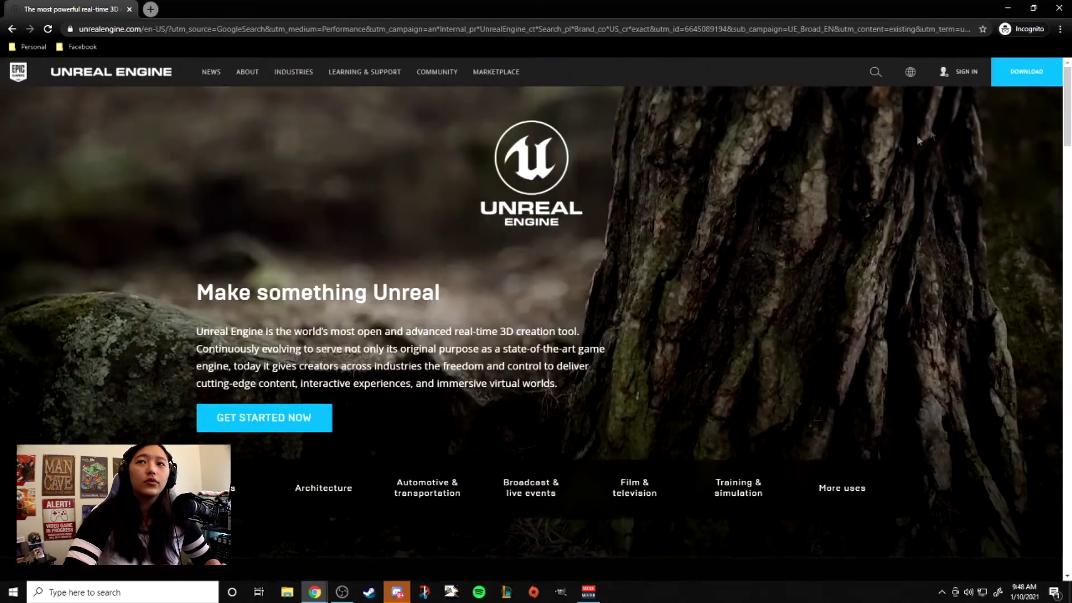
pyautogui.click(1026, 71)
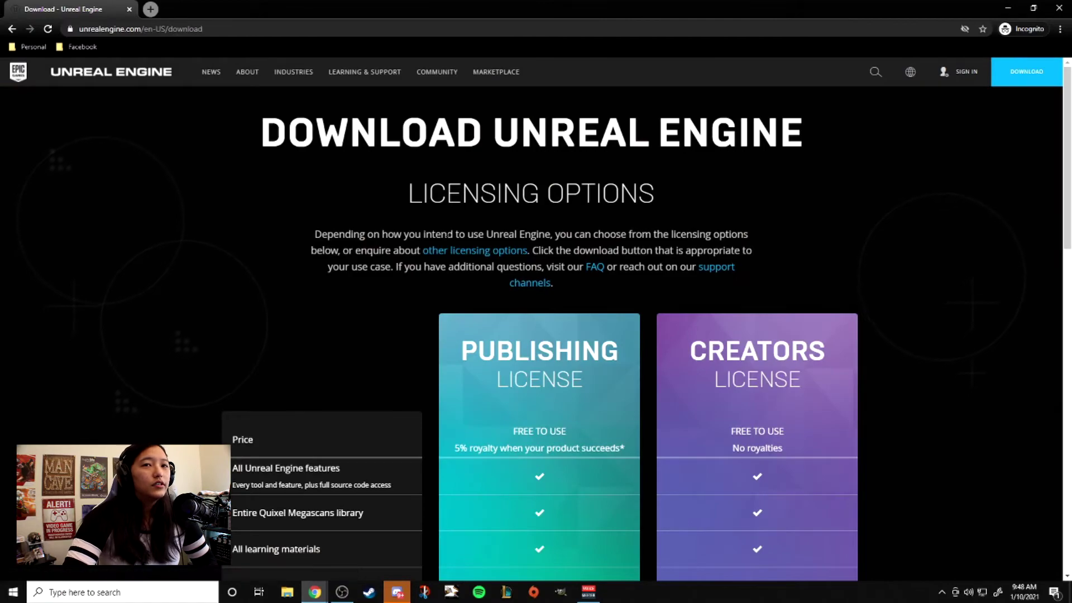
# Step: Compare the Publishing and Creators license terms, including royalties and whether each covers game development
pyautogui.scroll(-4, 536, 319)
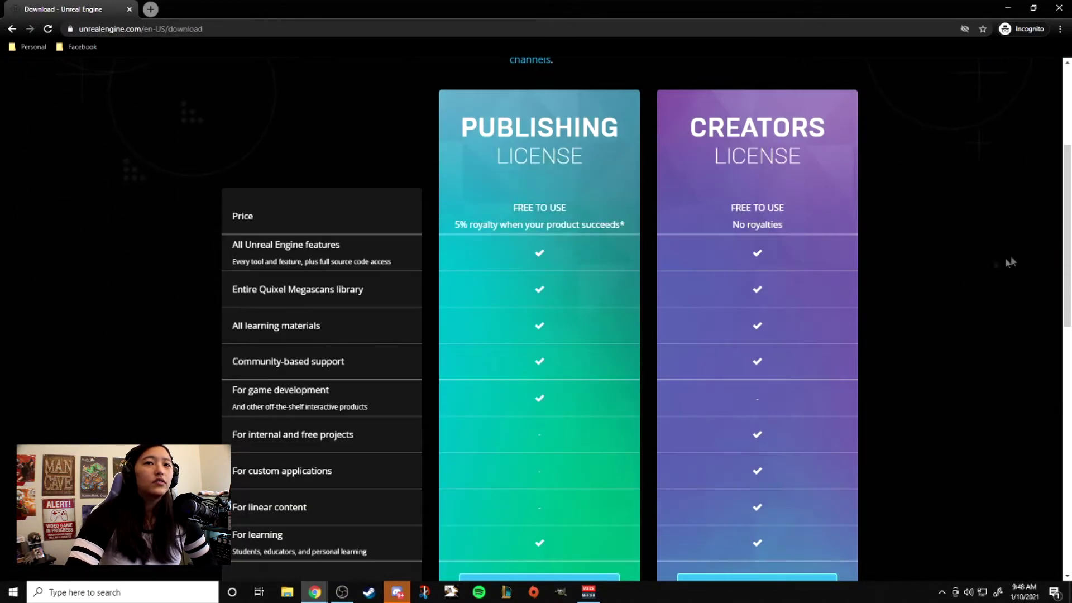
pyautogui.scroll(-1, 1009, 254)
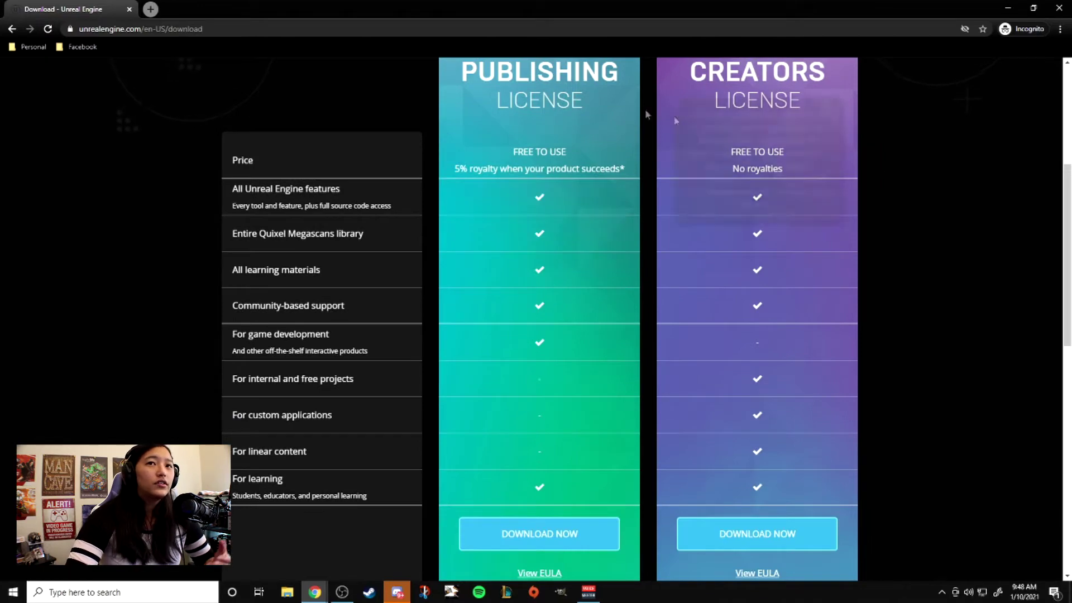
pyautogui.moveTo(745, 119)
pyautogui.scroll(-2, 903, 317)
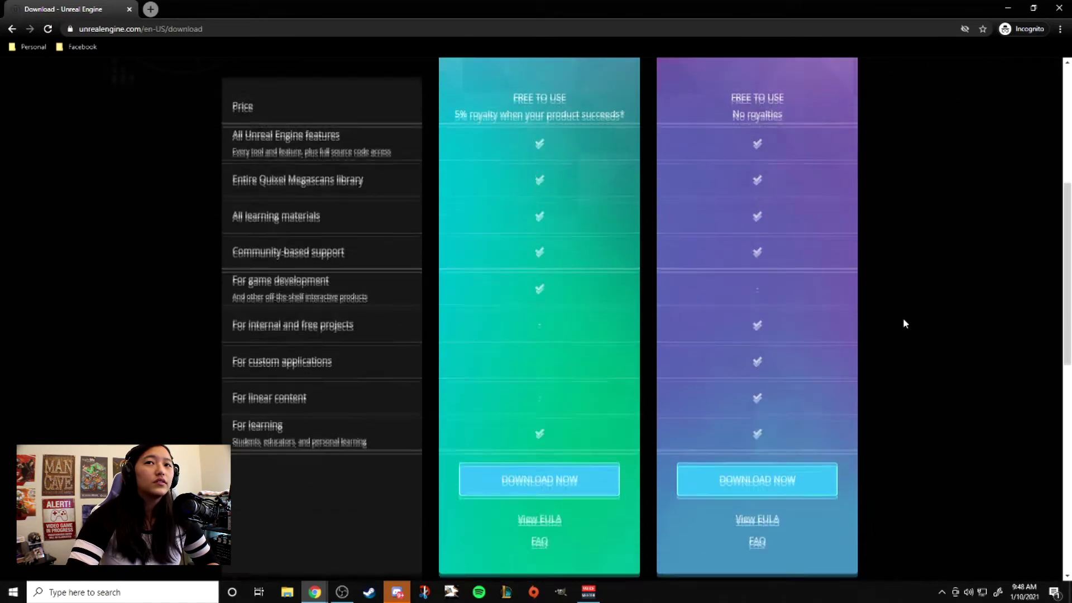
pyautogui.scroll(-3, 925, 314)
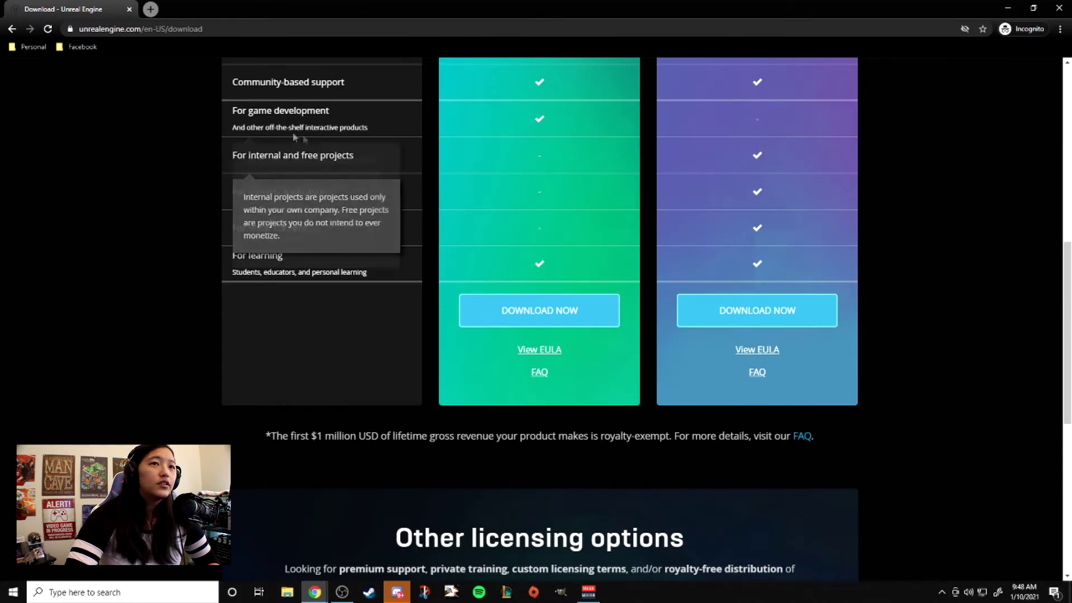
pyautogui.moveTo(225, 110)
pyautogui.moveTo(226, 110); pyautogui.dragTo(355, 127)
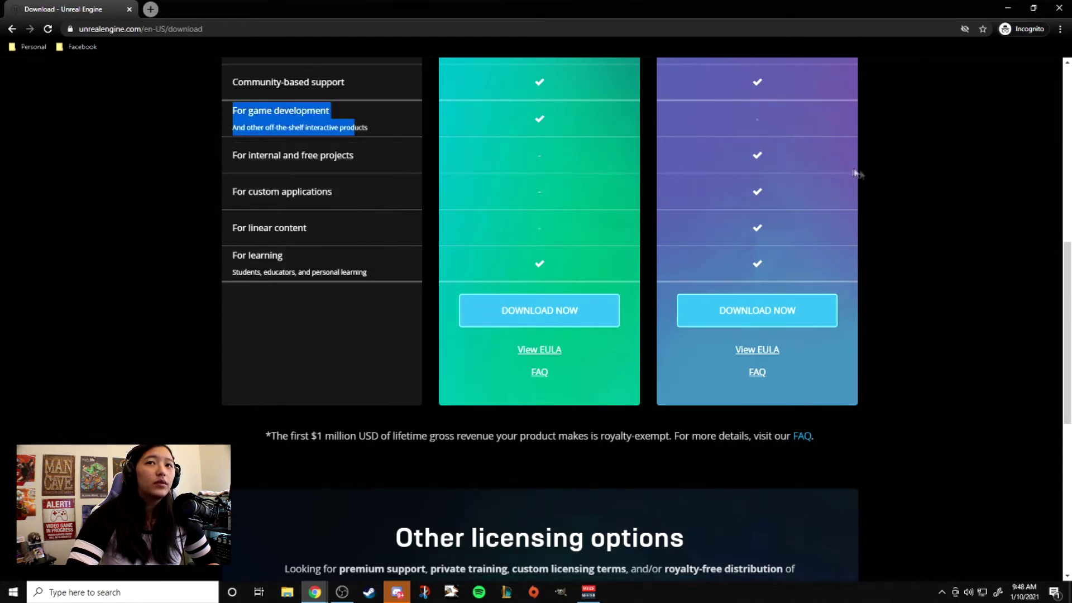
pyautogui.click(919, 223)
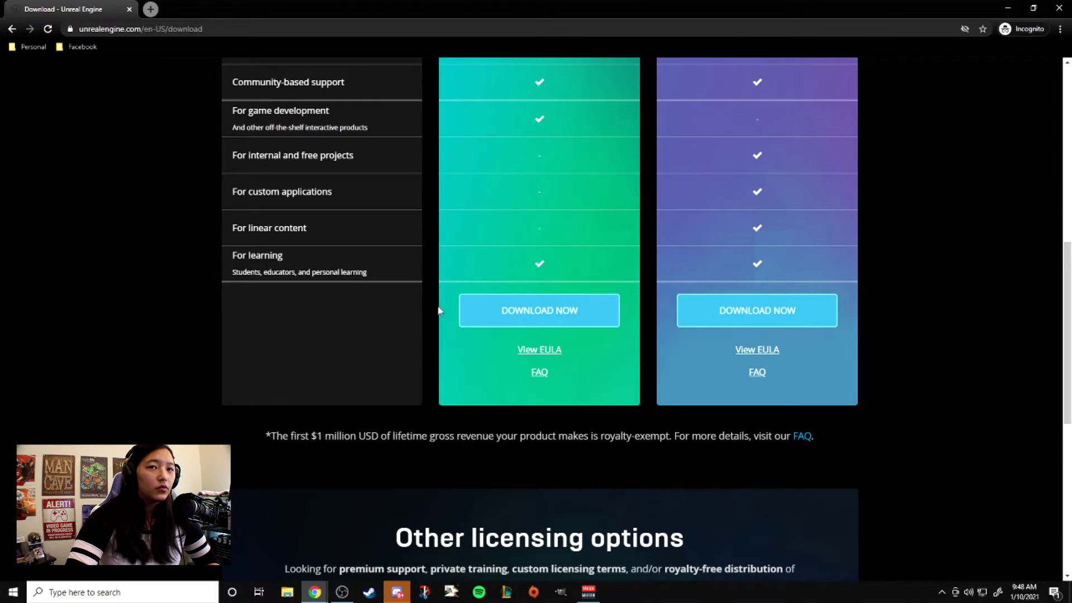
# Step: Download the installer under the Publishing license and run it to install the Epic Games Launcher
pyautogui.click(503, 311)
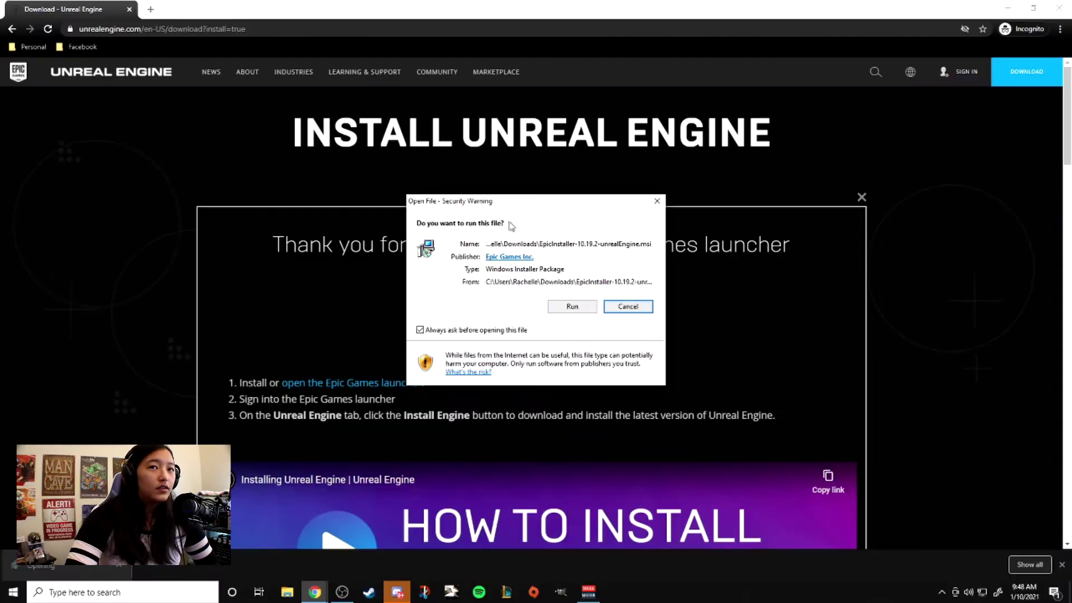
pyautogui.click(572, 306)
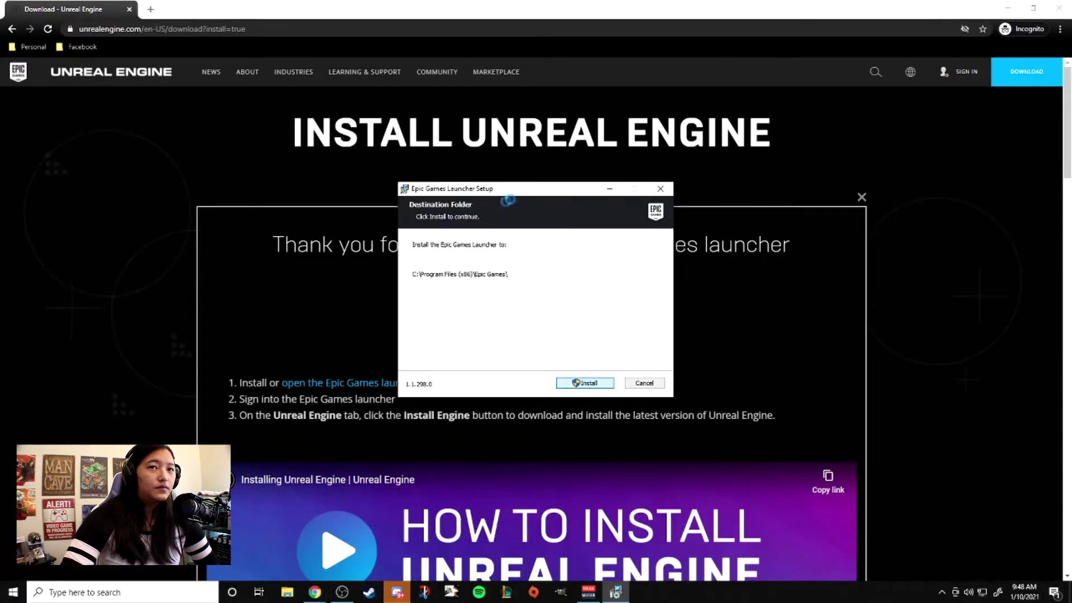
pyautogui.click(587, 383)
# Step: In the Epic Games Launcher, install Unreal Engine 4.26.0 to D:\Program Files\Epic Games, accepting the End User License Agreement
pyautogui.hotkey('alt', 'Tab')
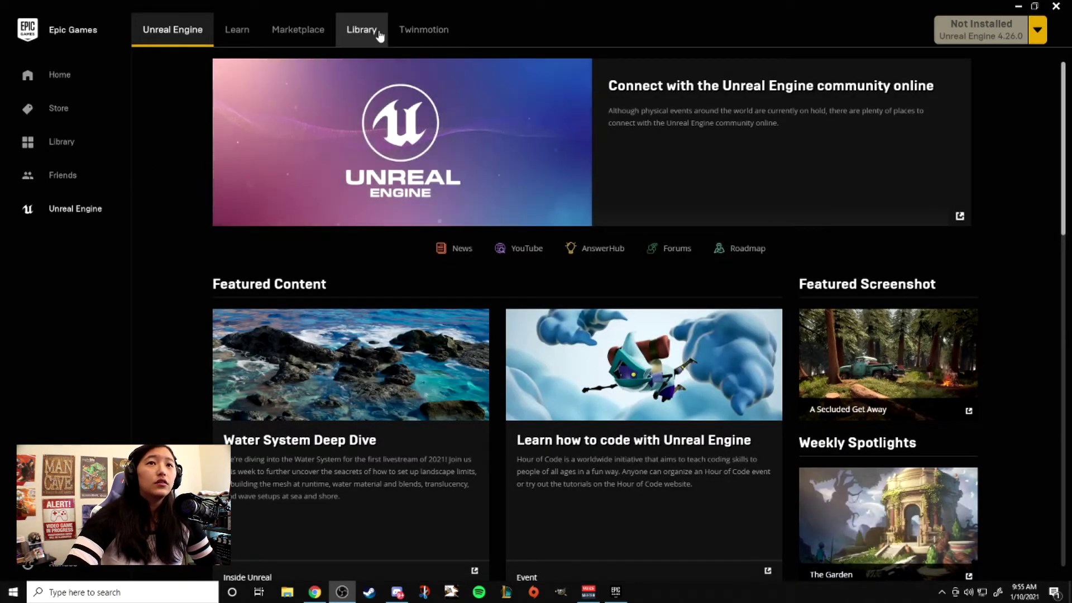
pyautogui.click(378, 33)
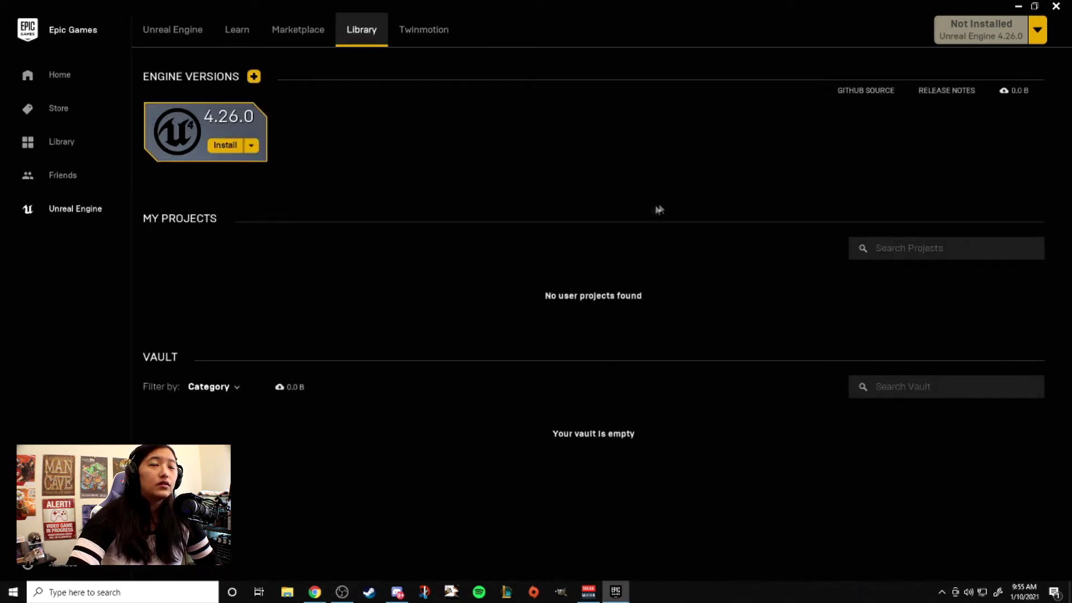
pyautogui.click(246, 146)
pyautogui.click(406, 483)
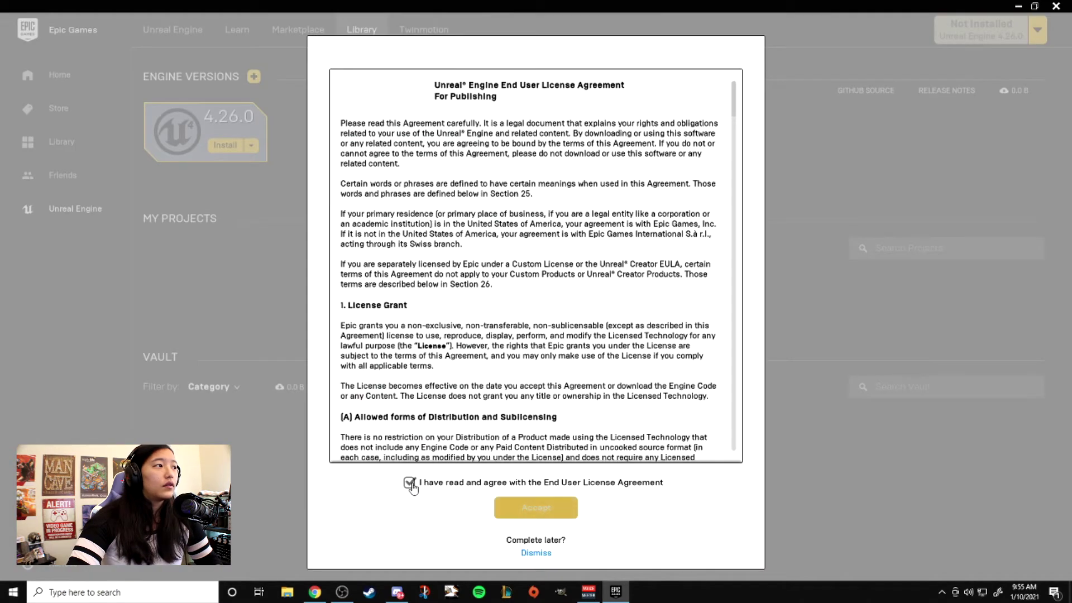
pyautogui.click(554, 505)
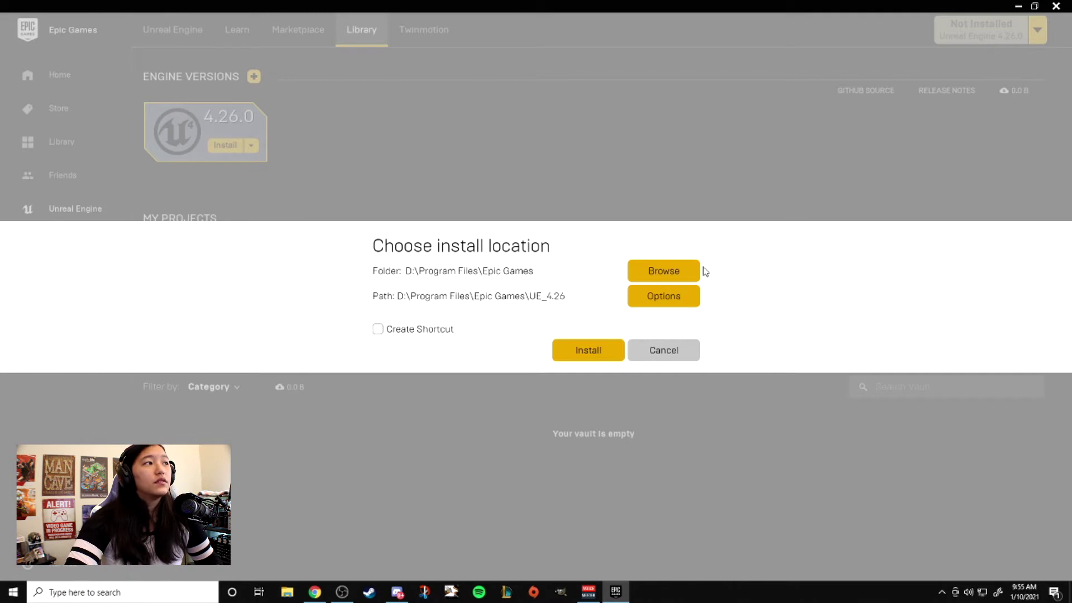
pyautogui.click(577, 352)
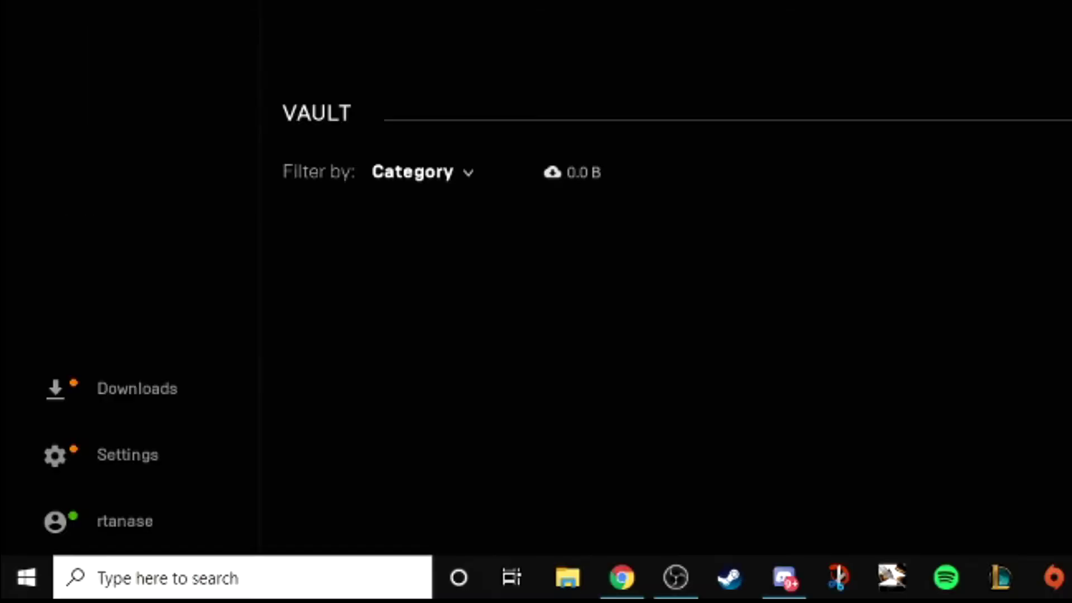
# Step: Check the launcher's download tasks and launch Unreal Engine 4.26.0
pyautogui.click(85, 397)
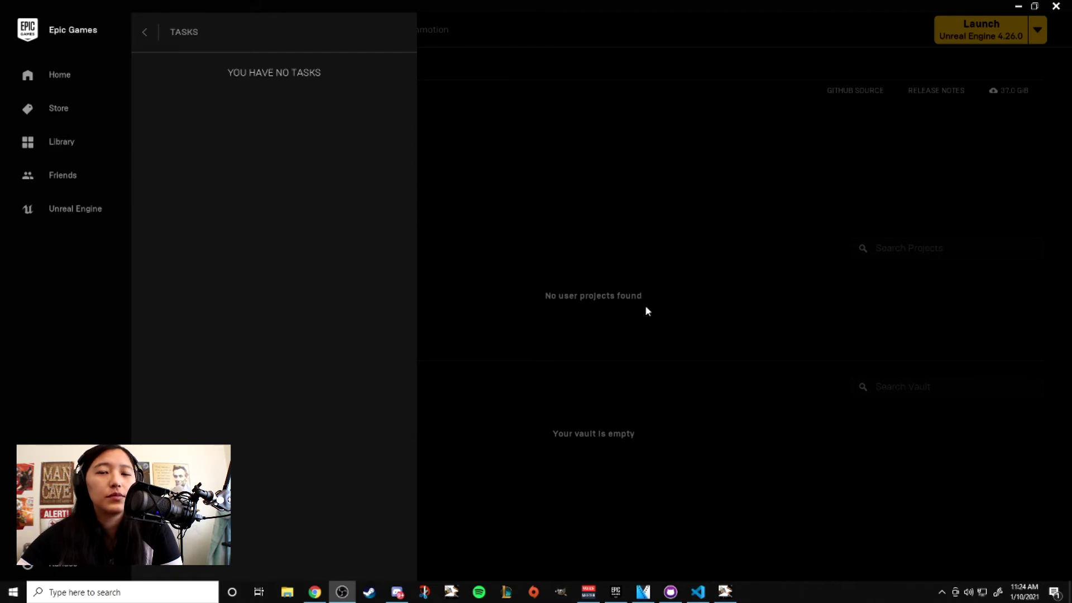
pyautogui.click(904, 188)
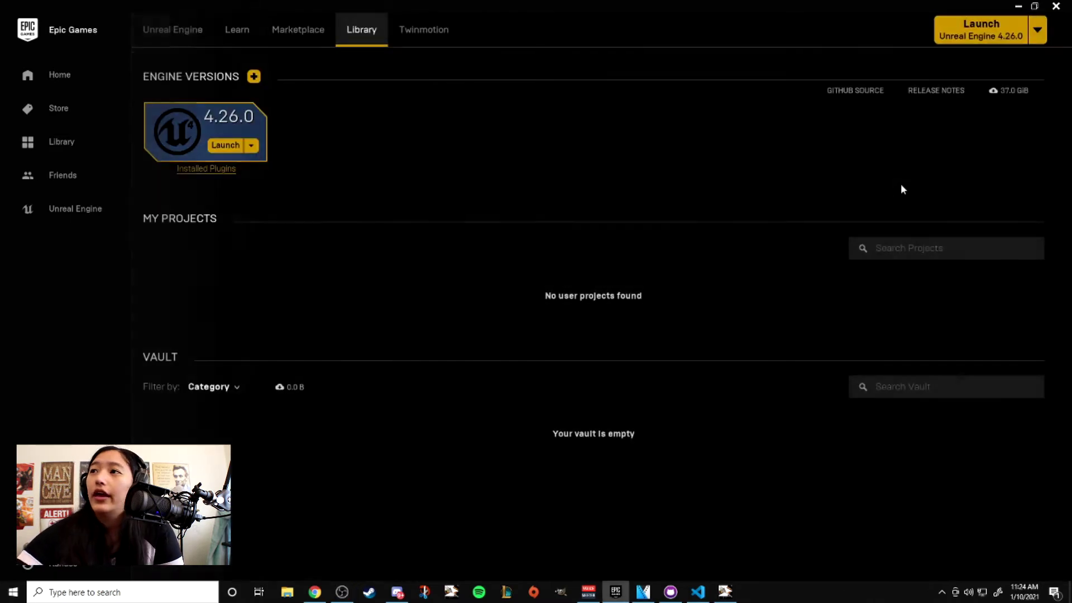
pyautogui.click(219, 146)
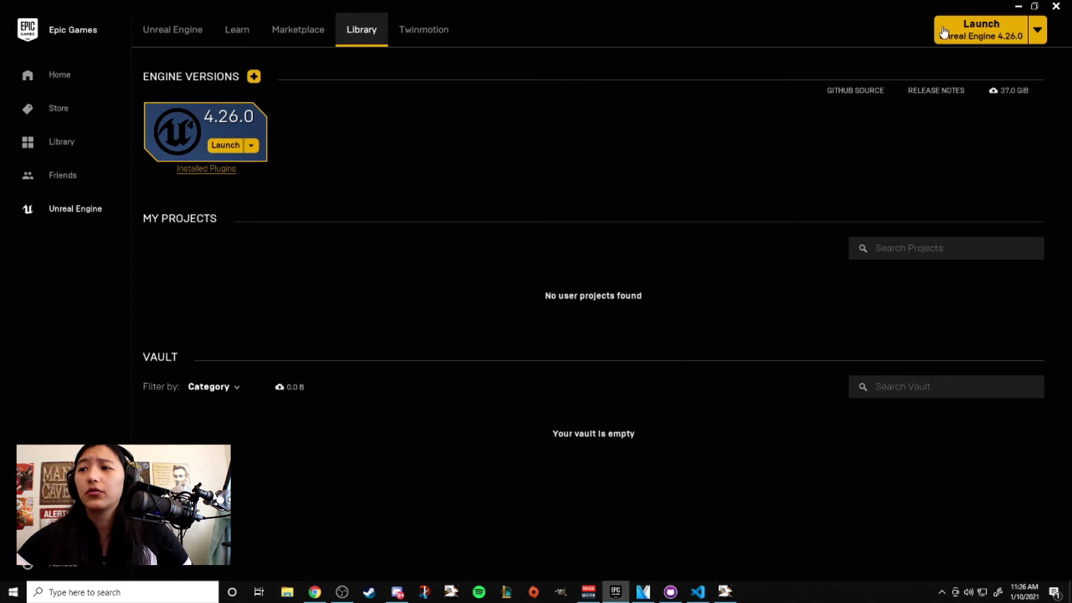
pyautogui.click(944, 32)
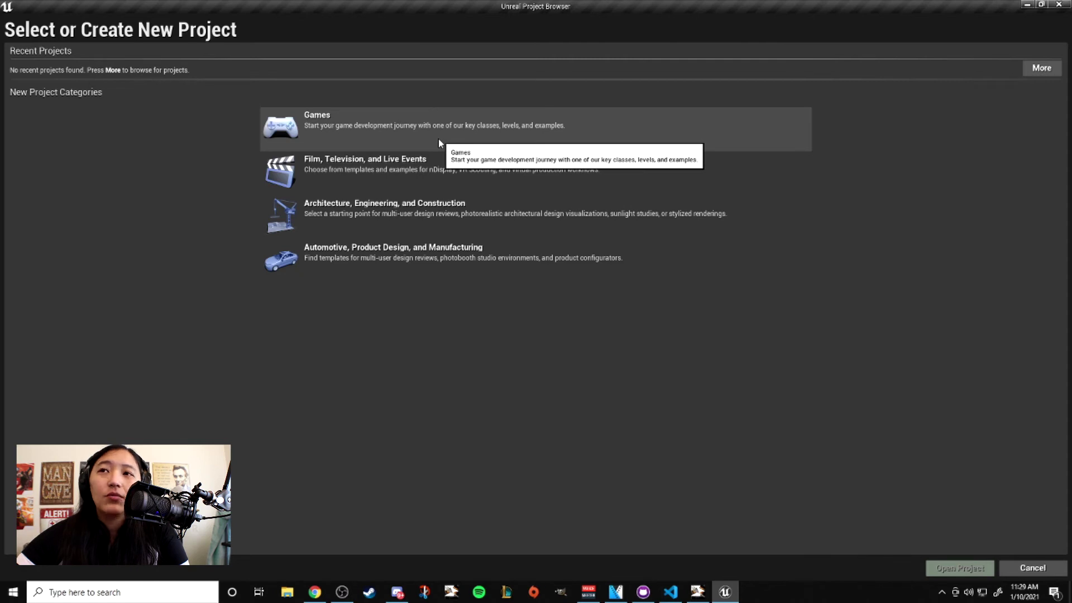
# Step: Create a Games project named MyProject from the First Person template, keeping the Blueprint, Desktop / Console and With Starter Content settings
pyautogui.click(438, 140)
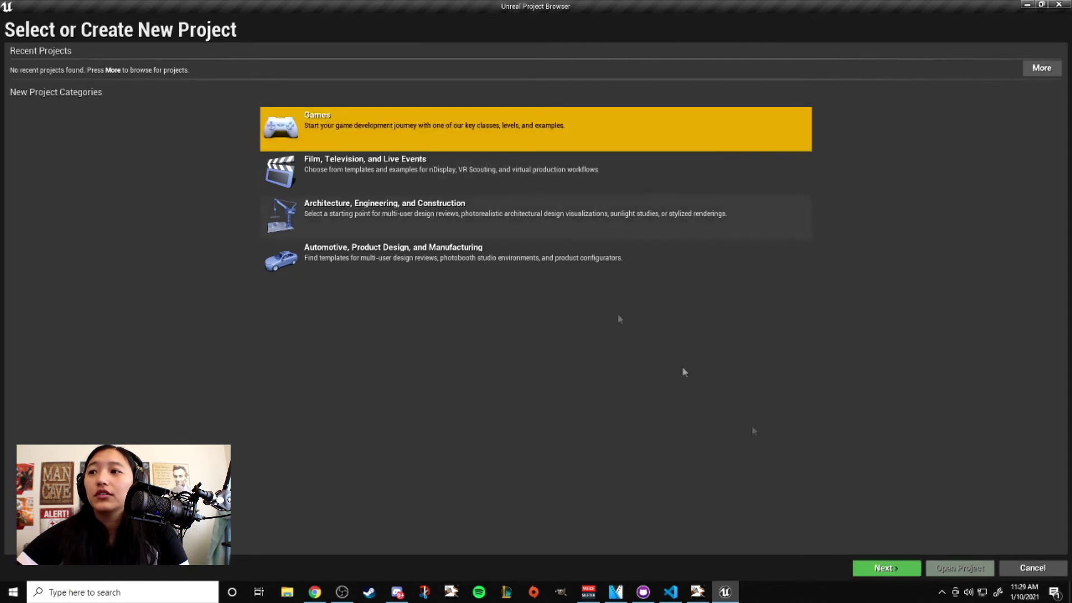
pyautogui.click(888, 568)
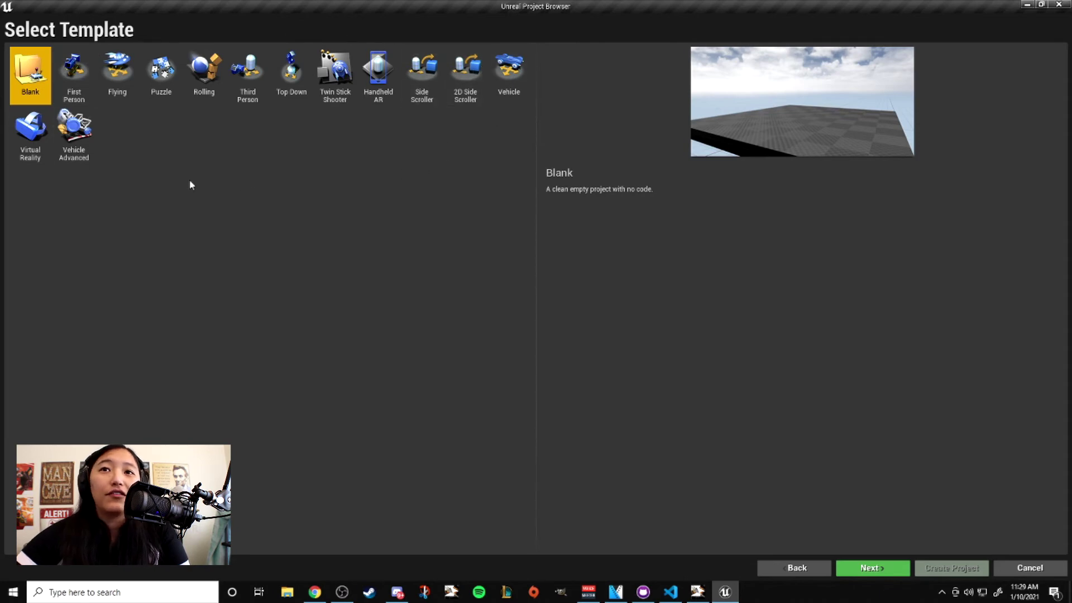
pyautogui.click(87, 81)
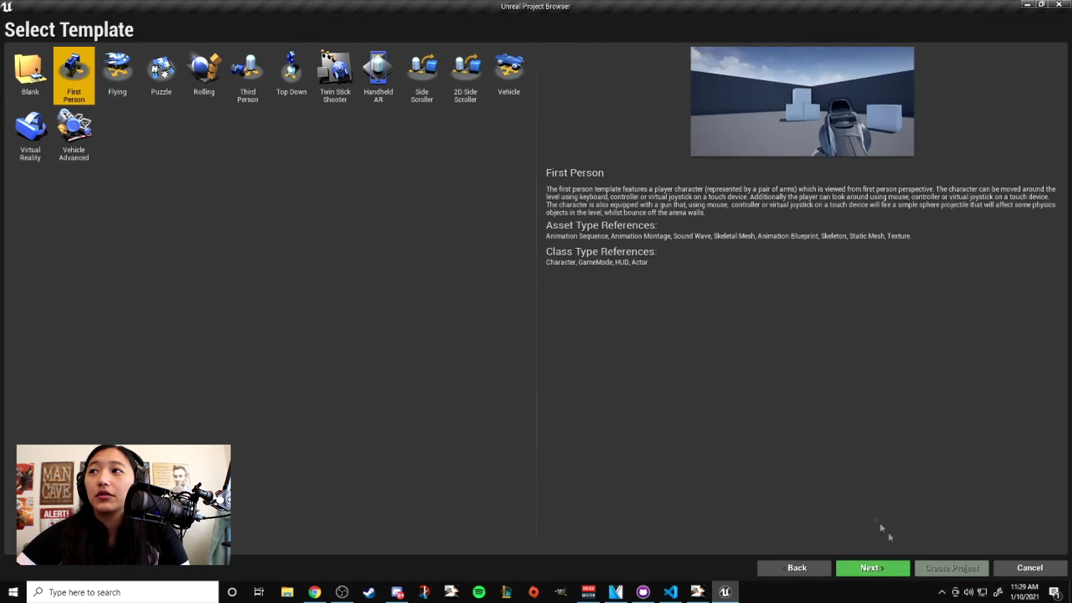
pyautogui.click(872, 568)
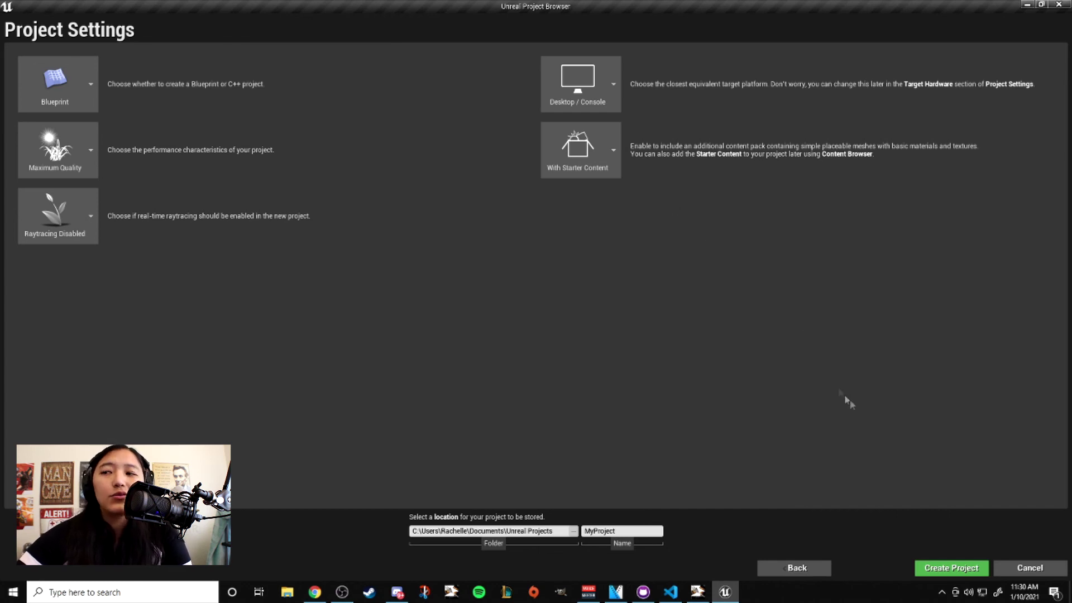
pyautogui.click(953, 569)
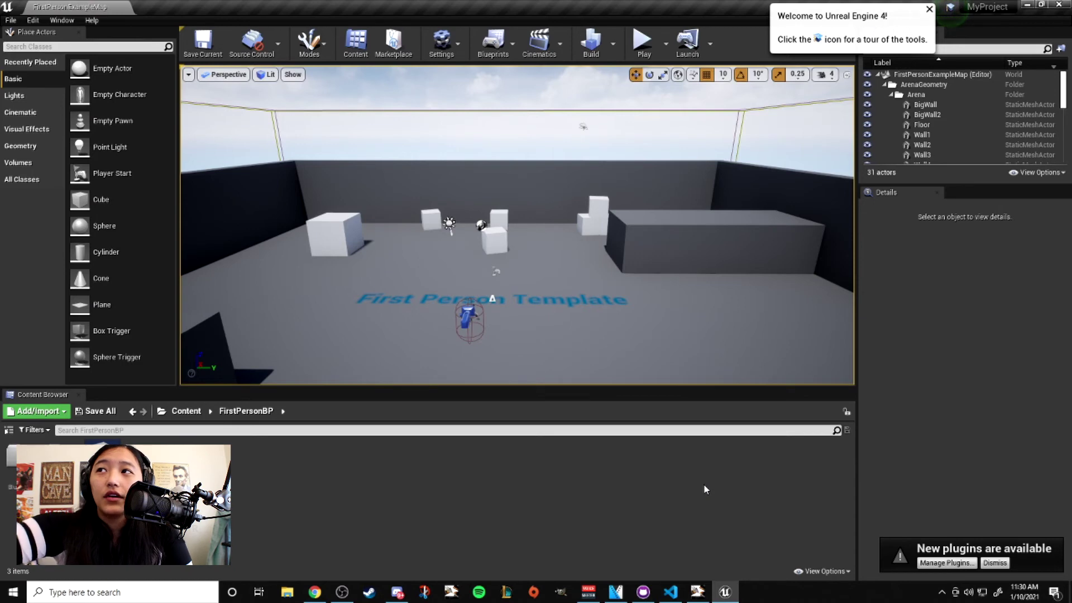
# Step: Start the guided tour of the Unreal Editor interface
pyautogui.click(950, 9)
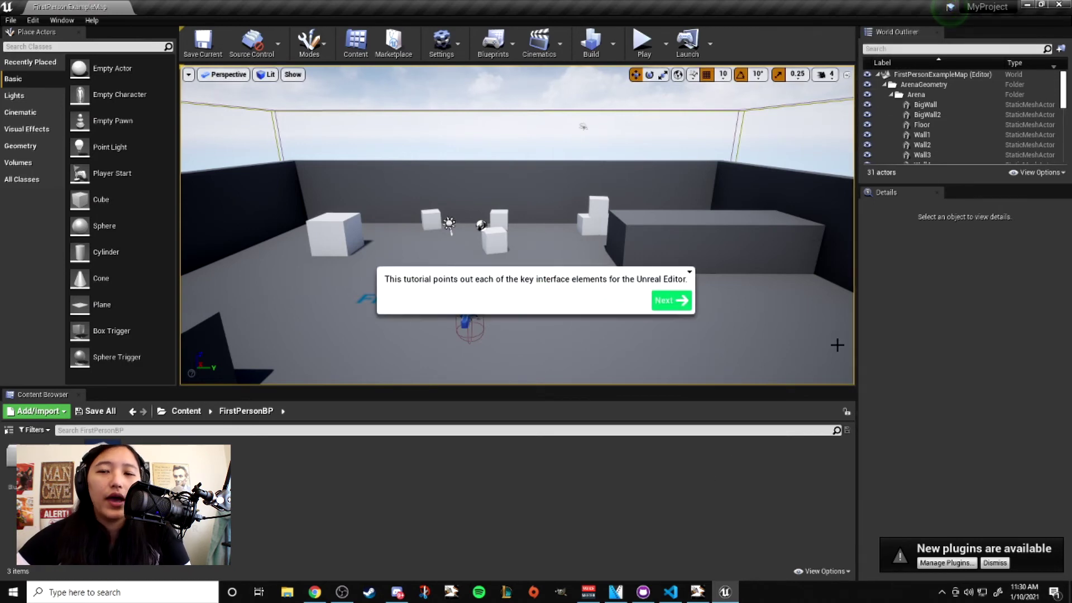